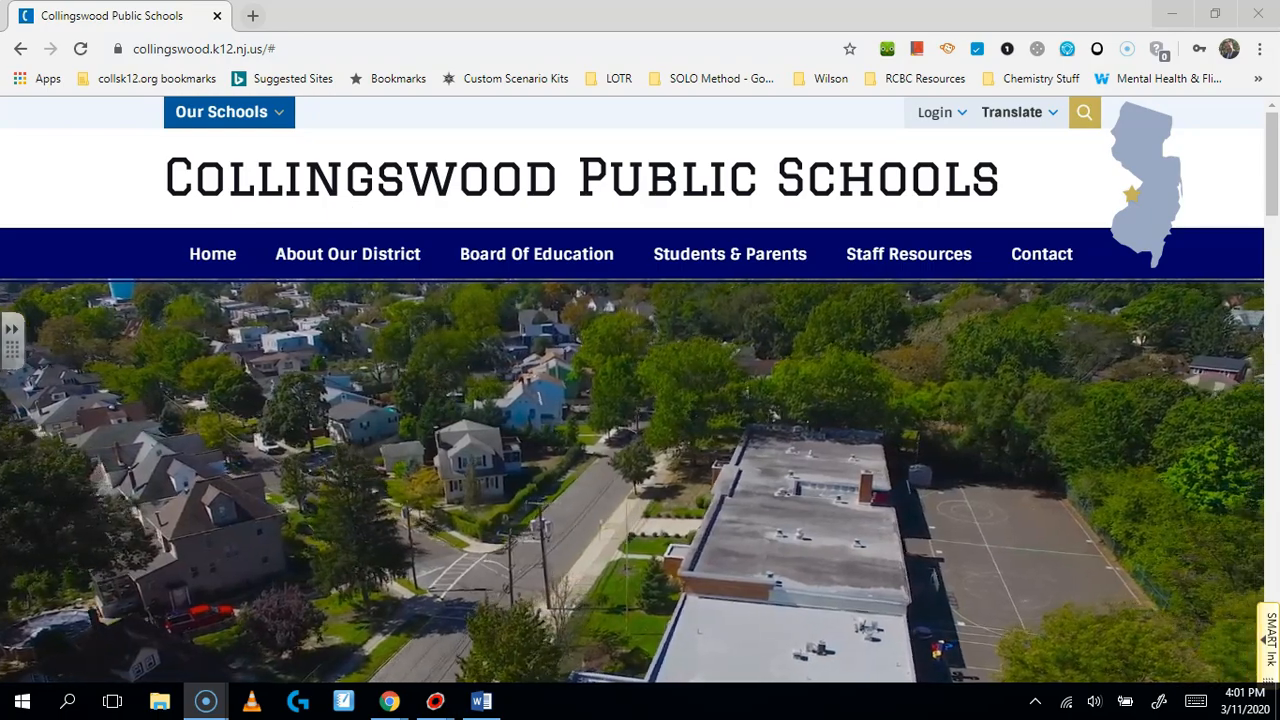
Step: Go to classroom.google.com in Chrome to show the list of classes
{"action": "left_click", "coordinate": [286, 50]}
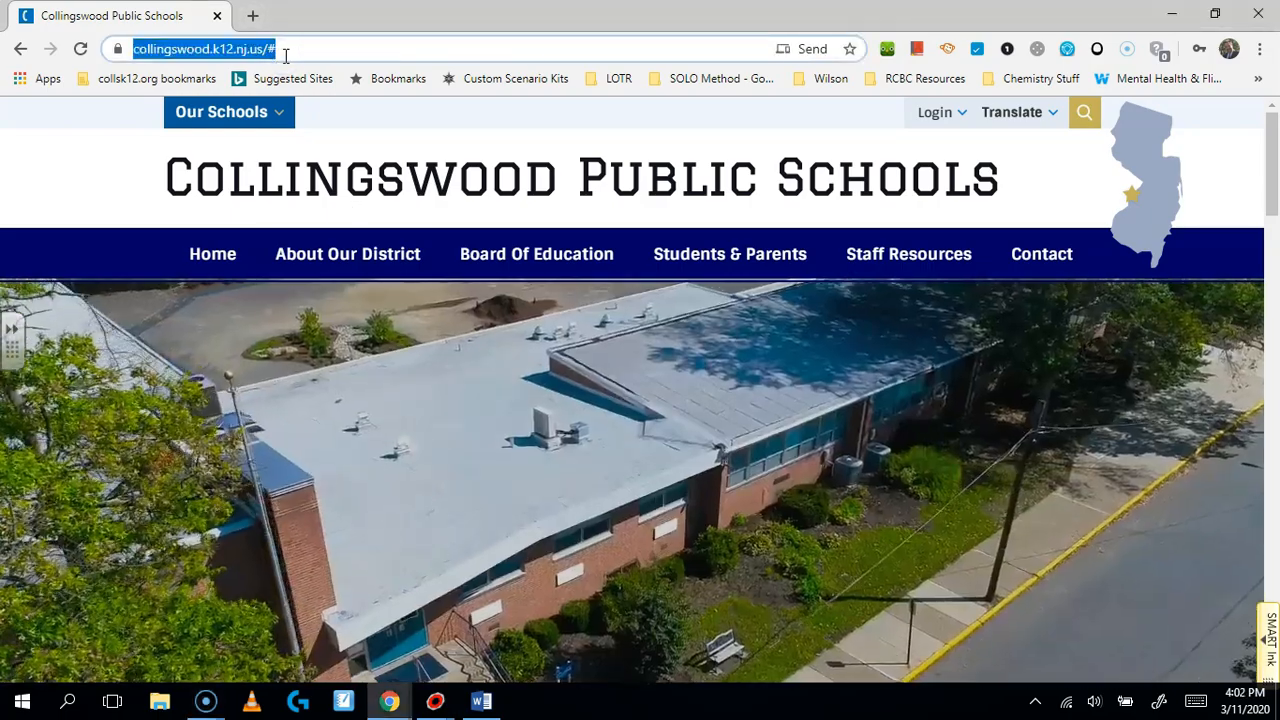
{"action": "type", "text": "classroom.go"}
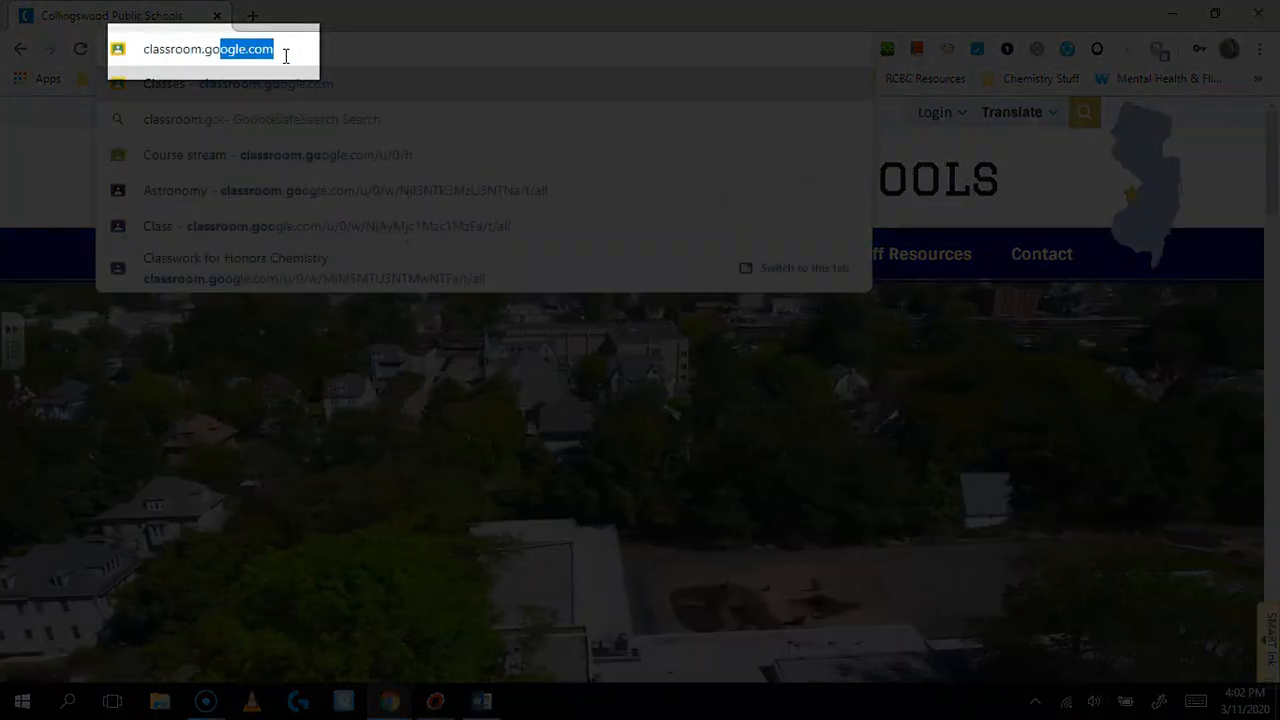
{"action": "key", "text": "Return"}
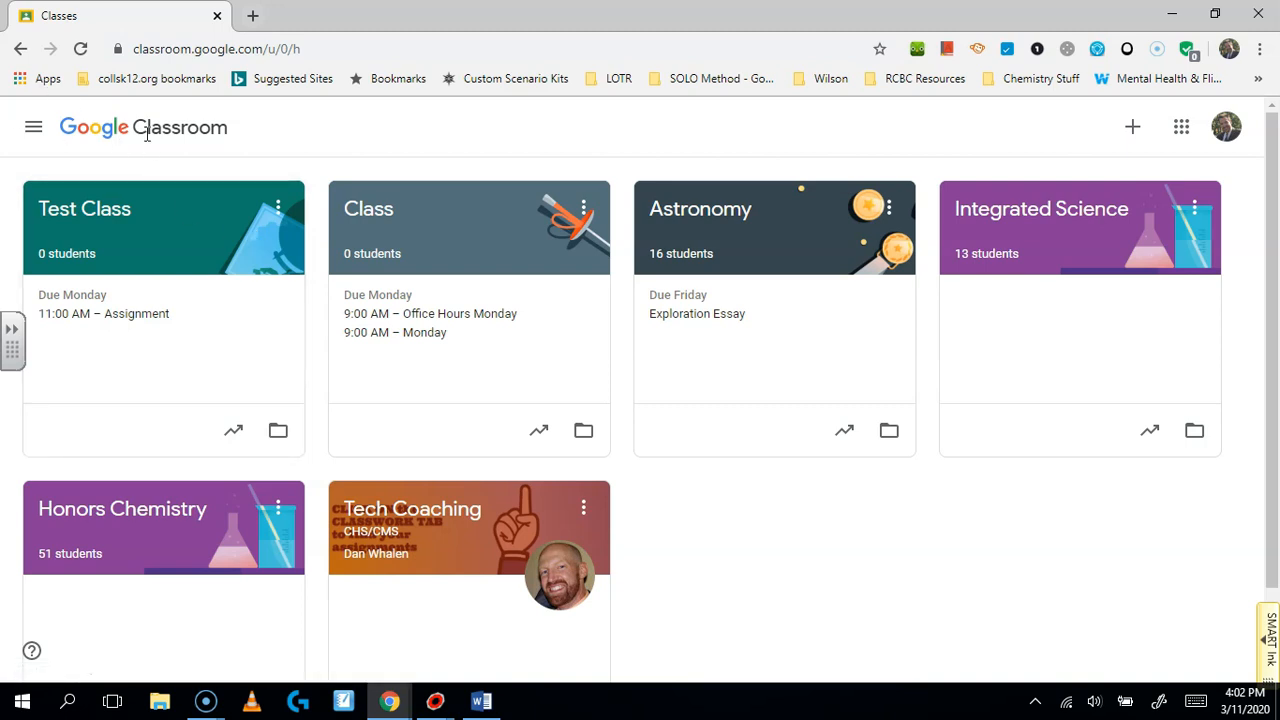
Step: Create a new class named 'Science walsh-style' from the + menu
{"action": "left_click", "coordinate": [1134, 127]}
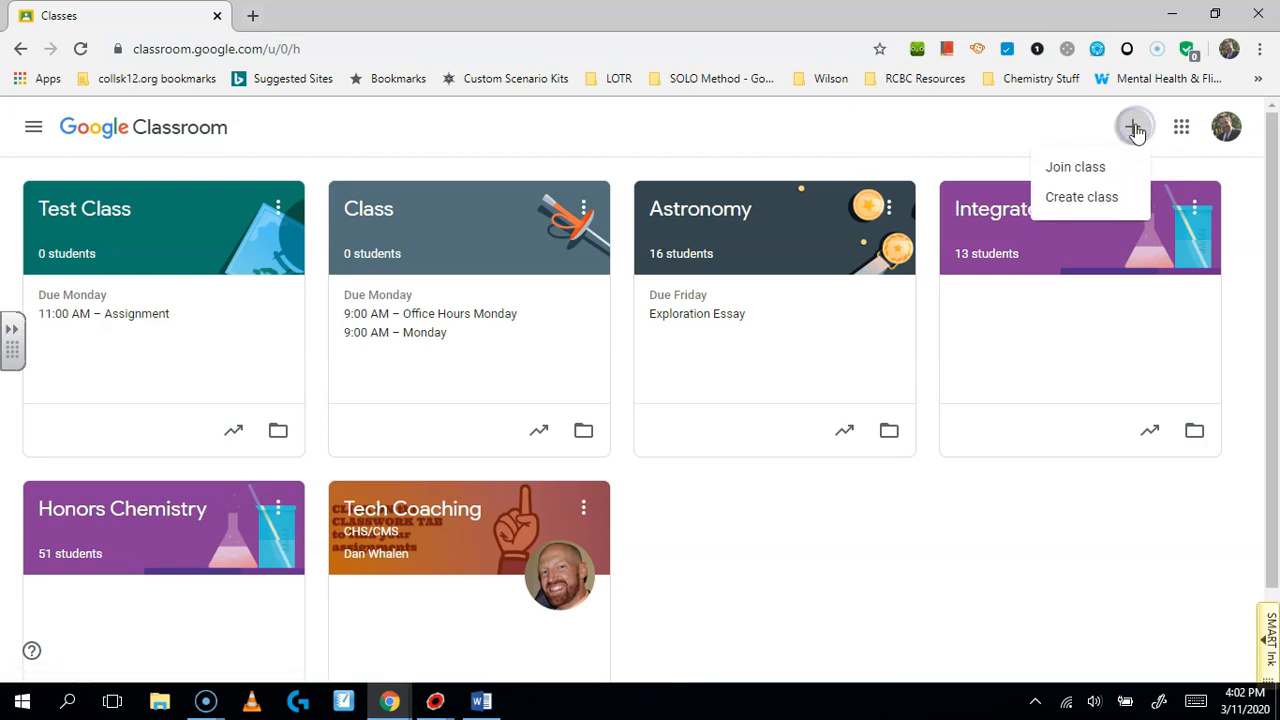
{"action": "left_click", "coordinate": [1083, 199]}
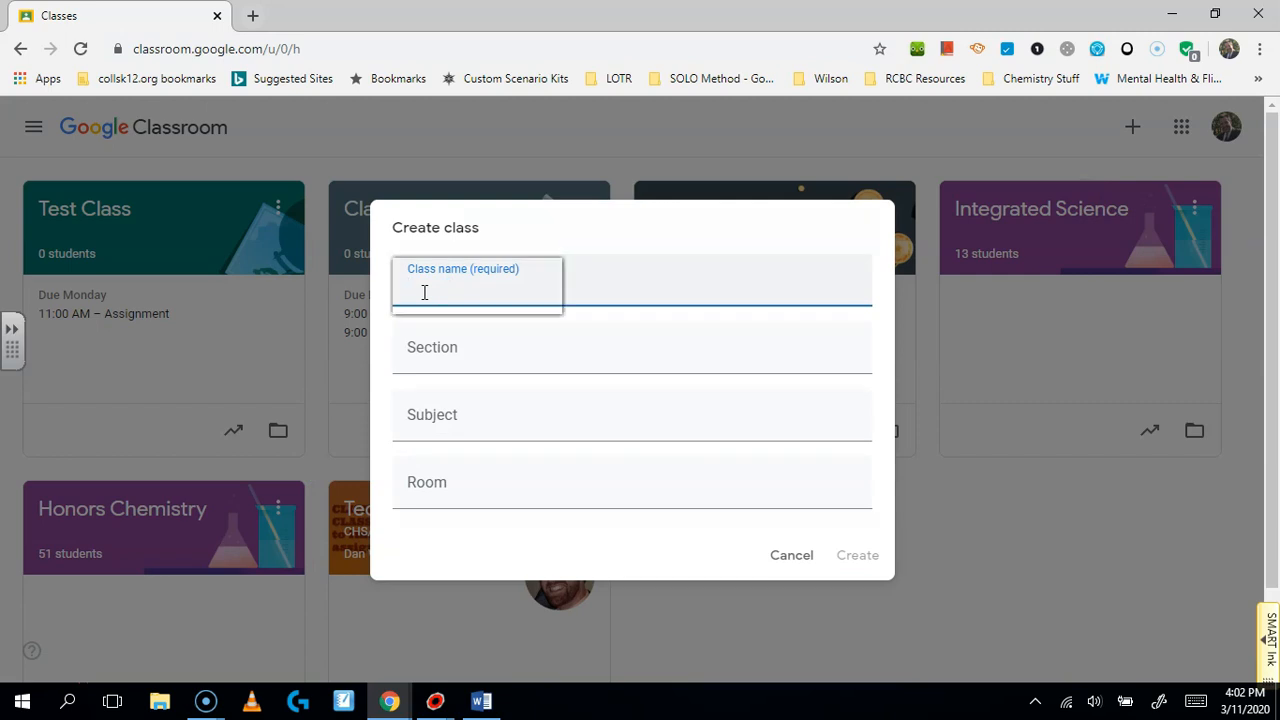
{"action": "type", "text": "Science walsh-st"}
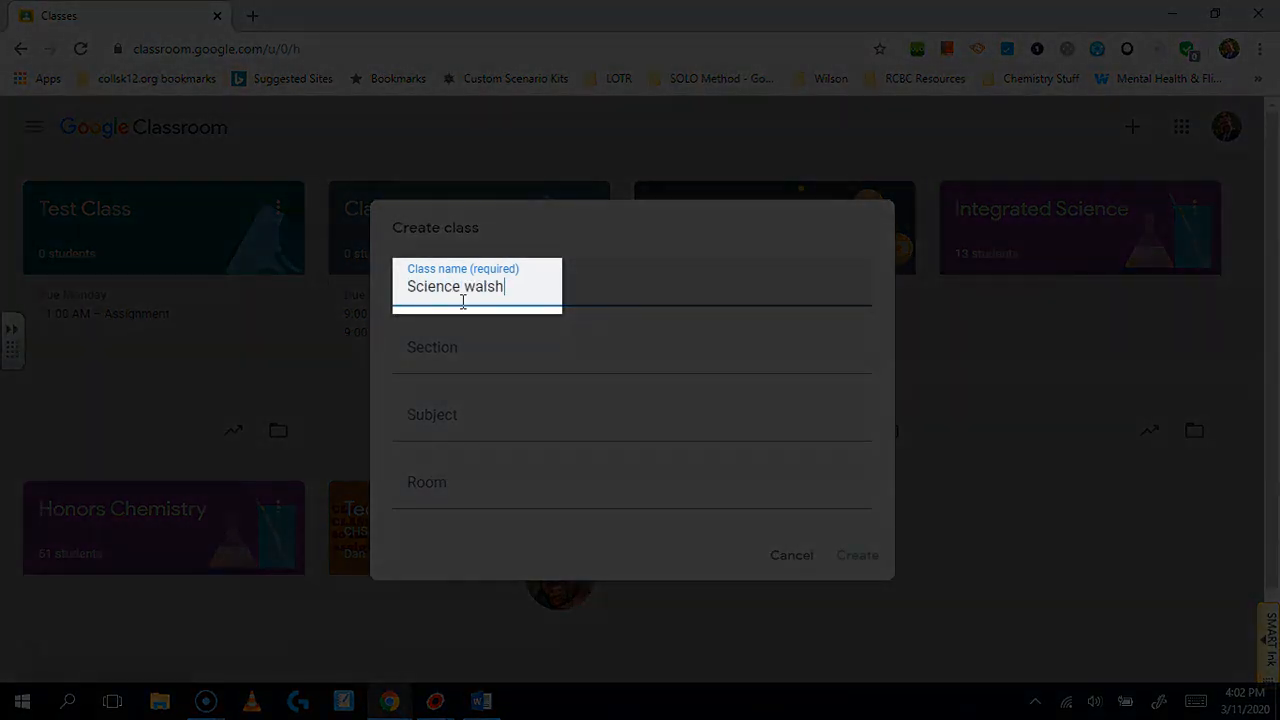
{"action": "type", "text": "yle"}
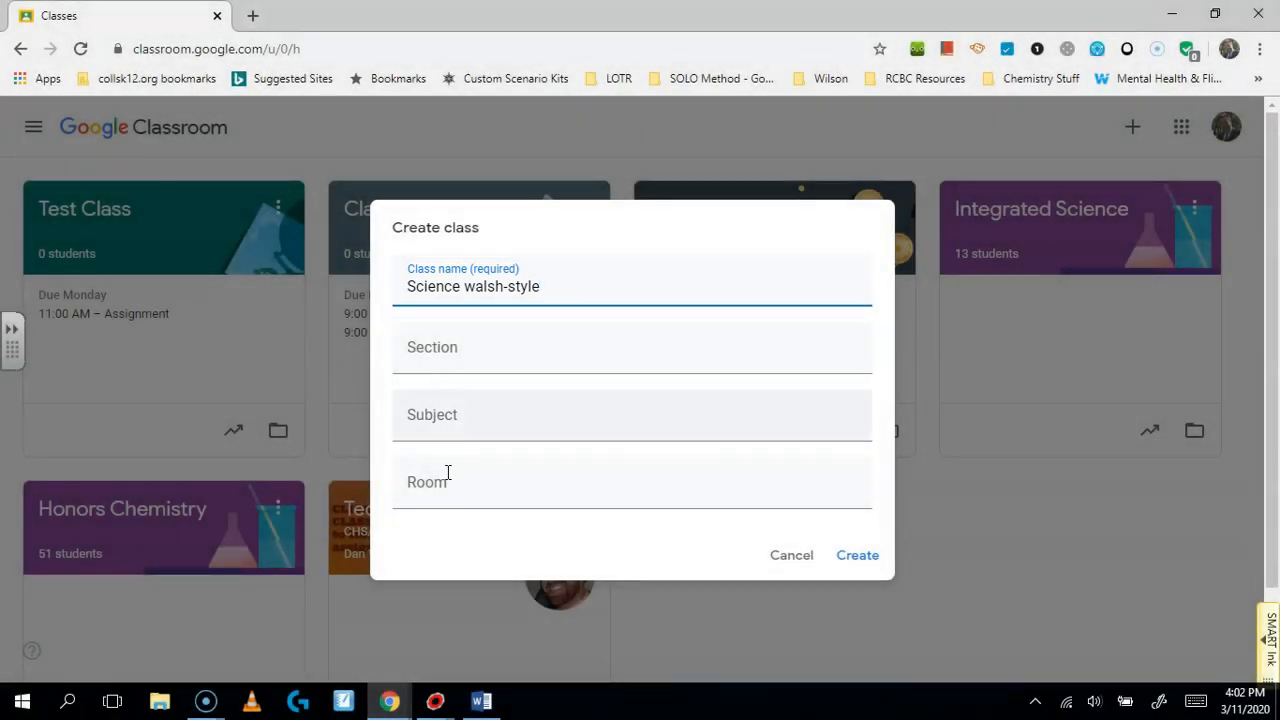
{"action": "left_click", "coordinate": [851, 556]}
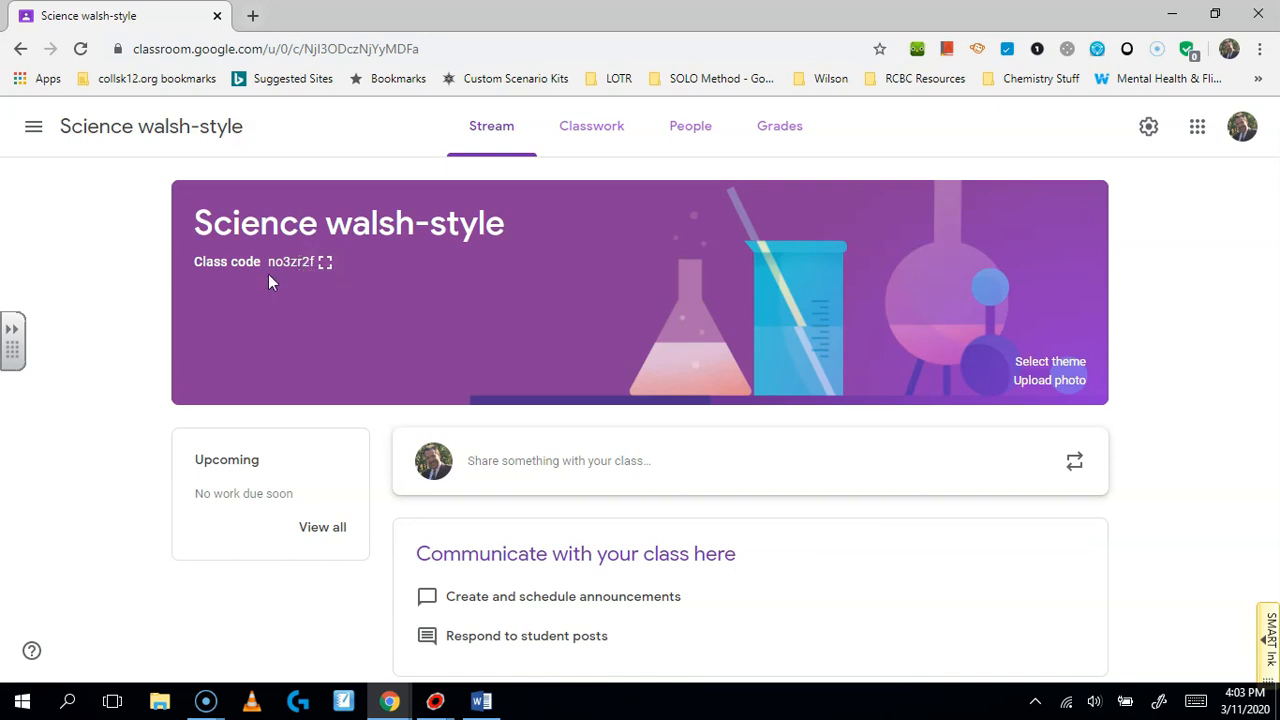
{"action": "left_click", "coordinate": [326, 272]}
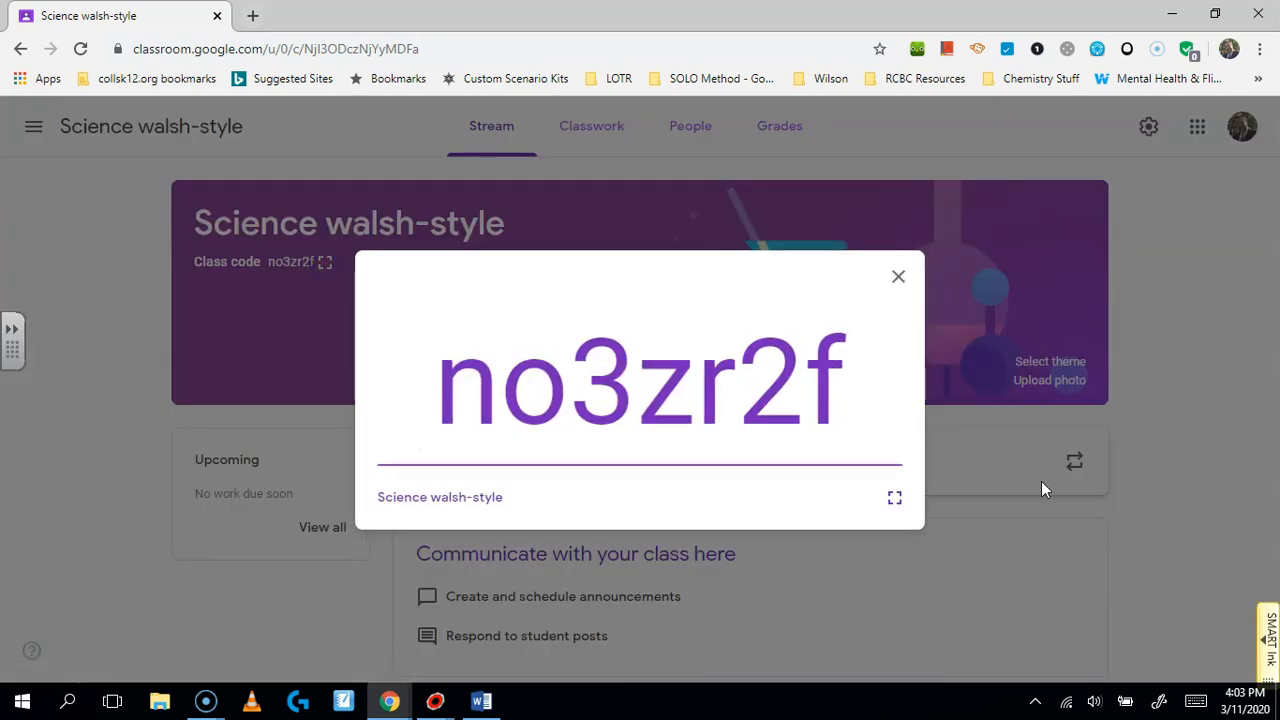
{"action": "left_click", "coordinate": [893, 498]}
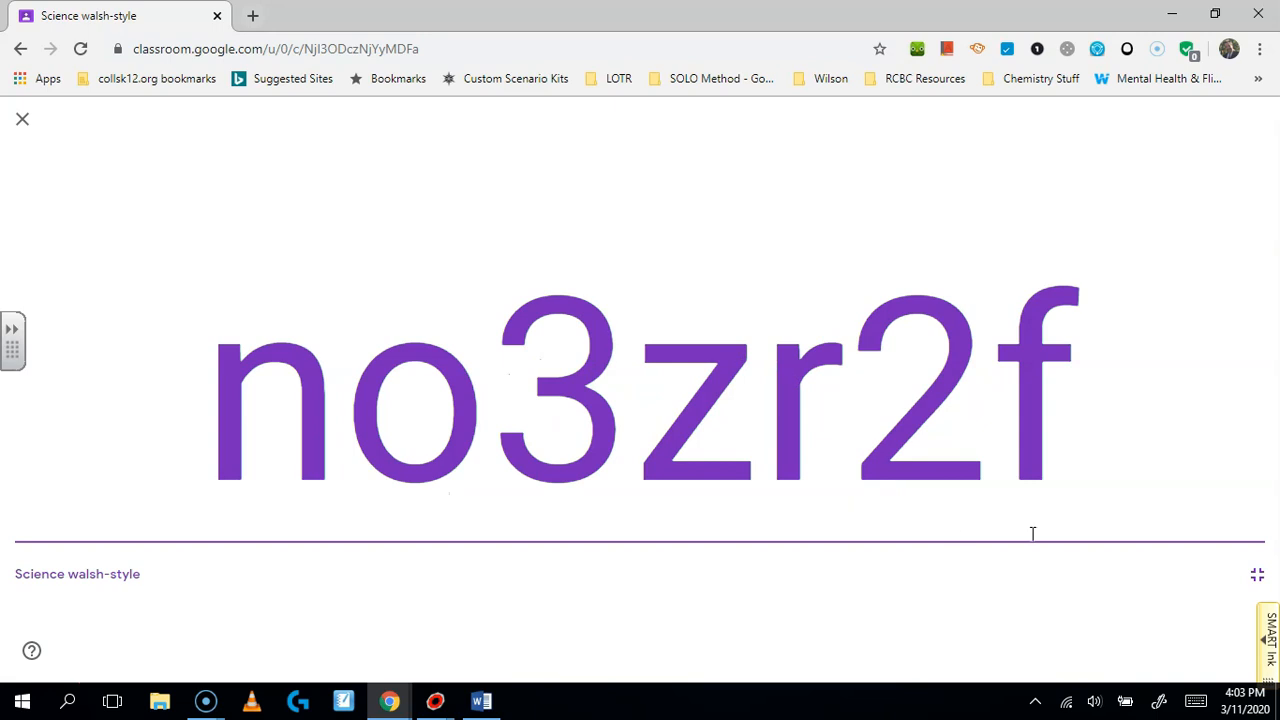
{"action": "left_click", "coordinate": [1257, 572]}
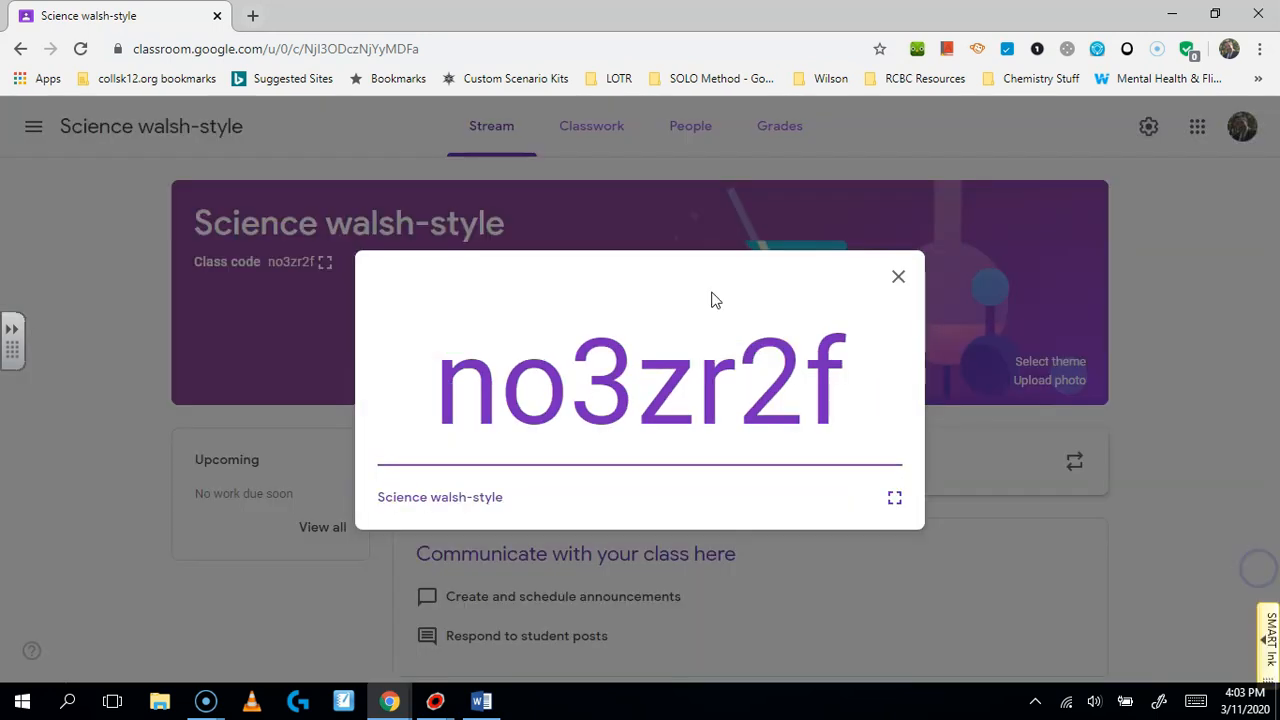
{"action": "left_click", "coordinate": [898, 277]}
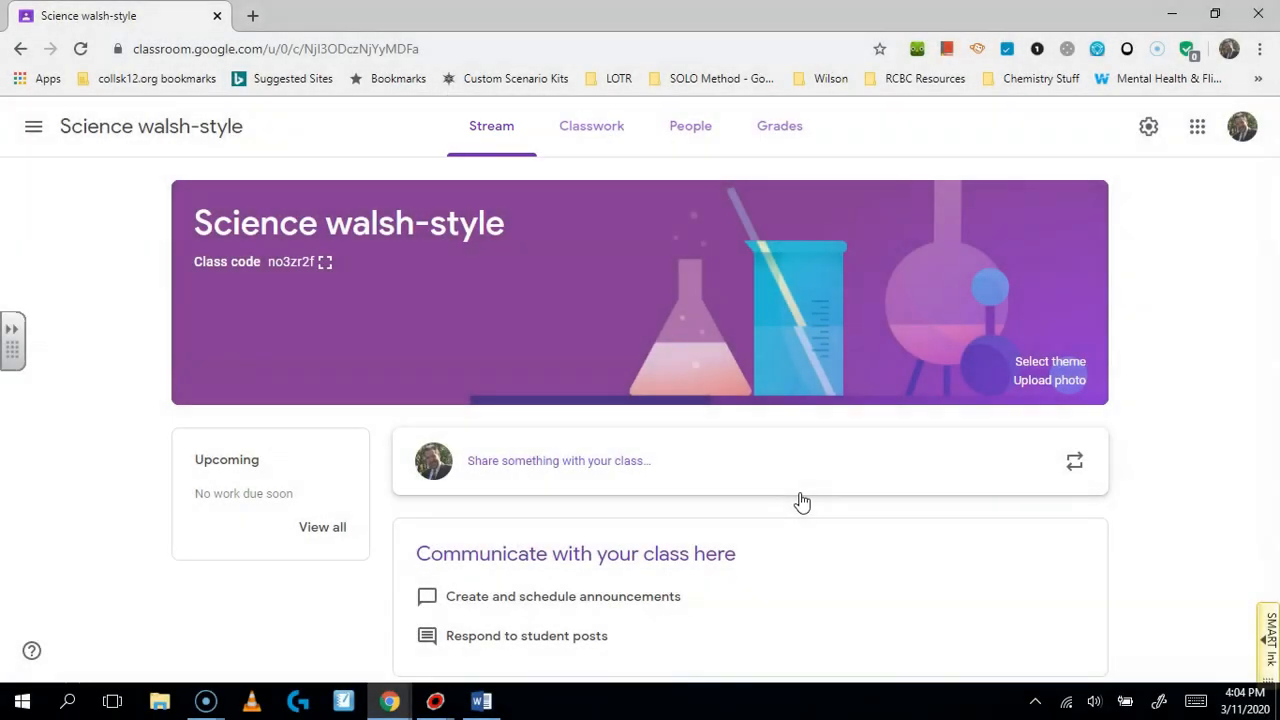
Step: Post the announcement 'Announcement - Walsh is strange' to the class stream
{"action": "left_click", "coordinate": [588, 481]}
{"action": "type", "text": "Announcemnet"}
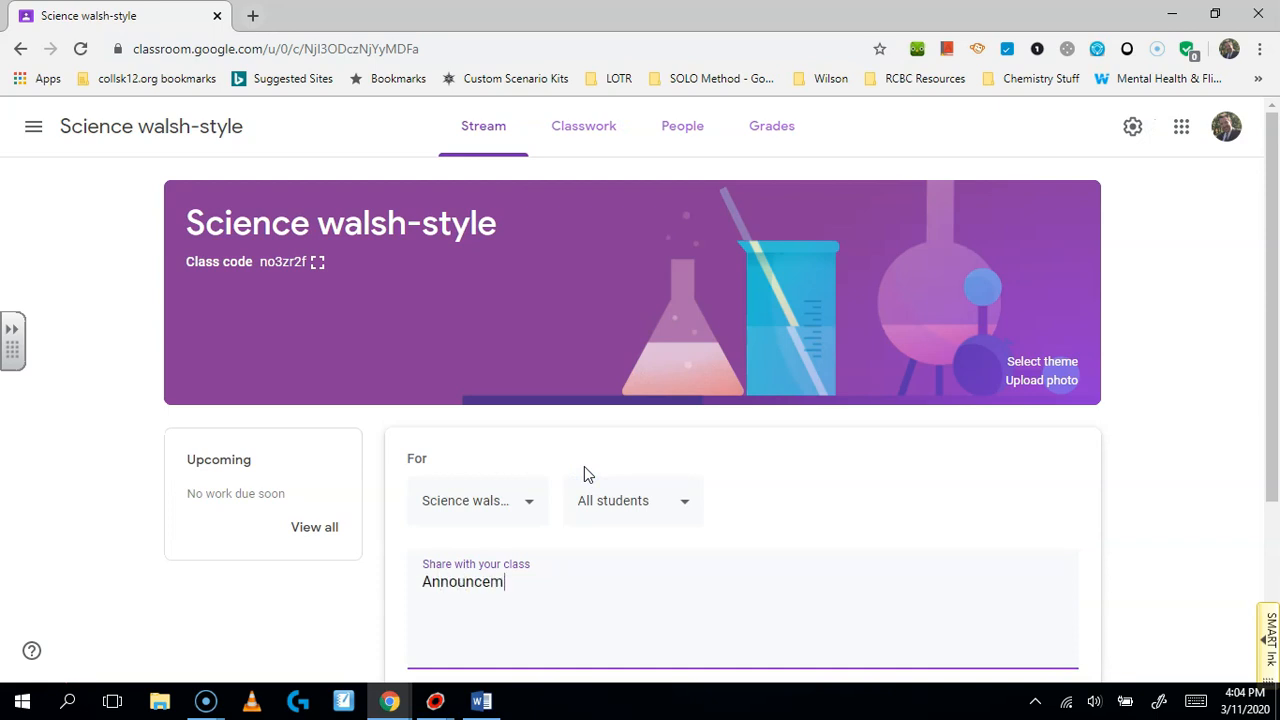
{"action": "key", "text": "BackSpace"}
{"action": "key", "text": "BackSpace"}
{"action": "key", "text": "BackSpace"}
{"action": "type", "text": "ent - Walsh is strance"}
{"action": "key", "text": "BackSpace"}
{"action": "type", "text": "ance"}
{"action": "key", "text": "BackSpace"}
{"action": "key", "text": "BackSpace"}
{"action": "type", "text": "ge"}
{"action": "key", "text": "Return"}
{"action": "scroll", "coordinate": [661, 520], "scroll_direction": "down", "scroll_amount": 1}
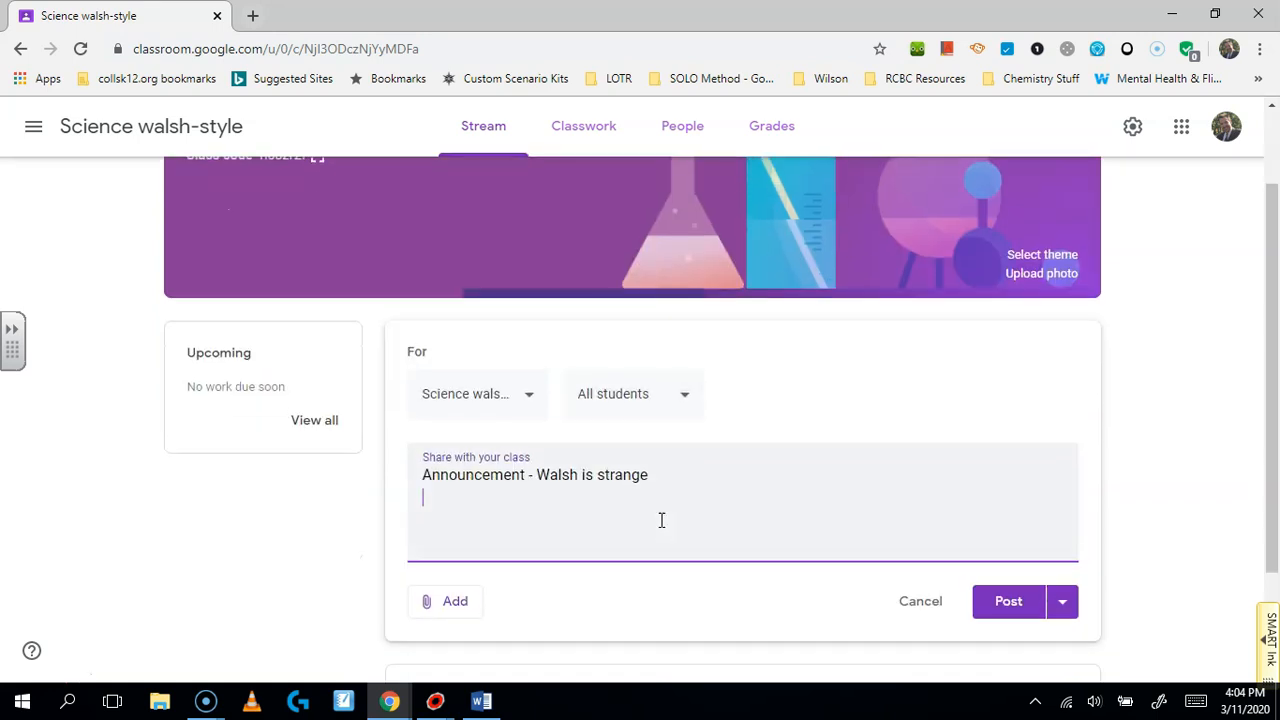
{"action": "left_click", "coordinate": [998, 599]}
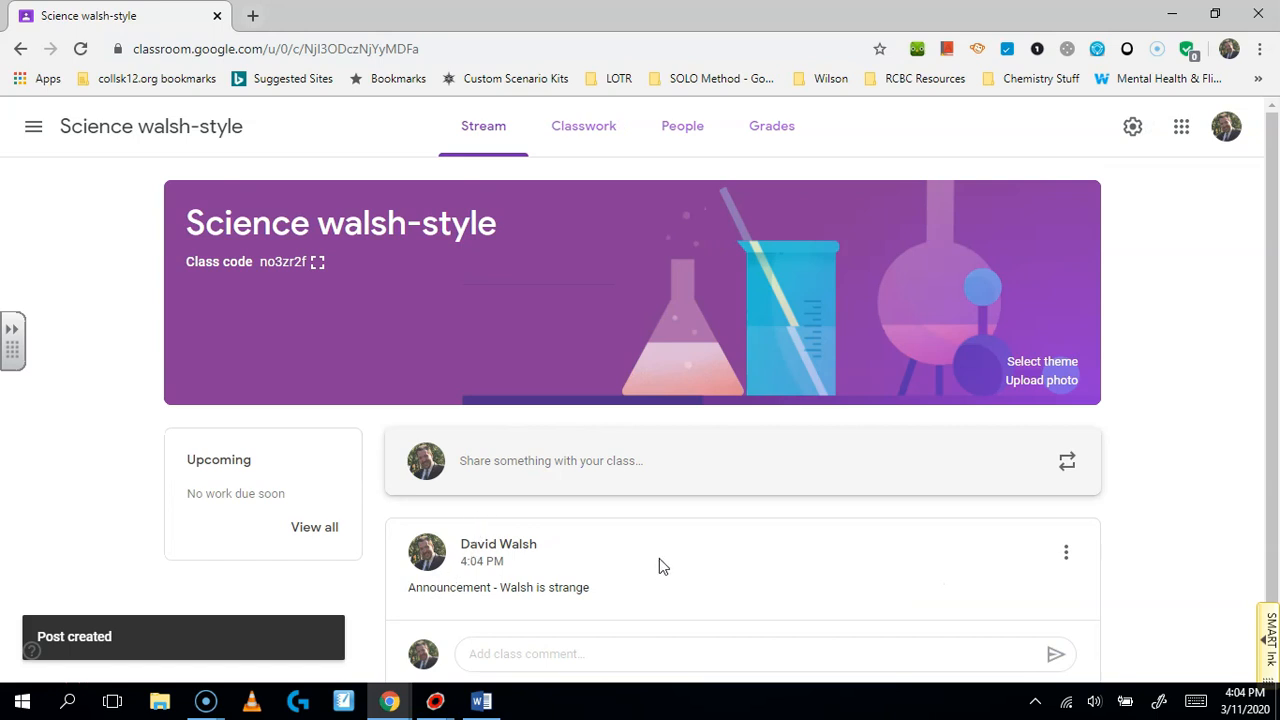
{"action": "scroll", "coordinate": [486, 593], "scroll_direction": "down", "scroll_amount": 1}
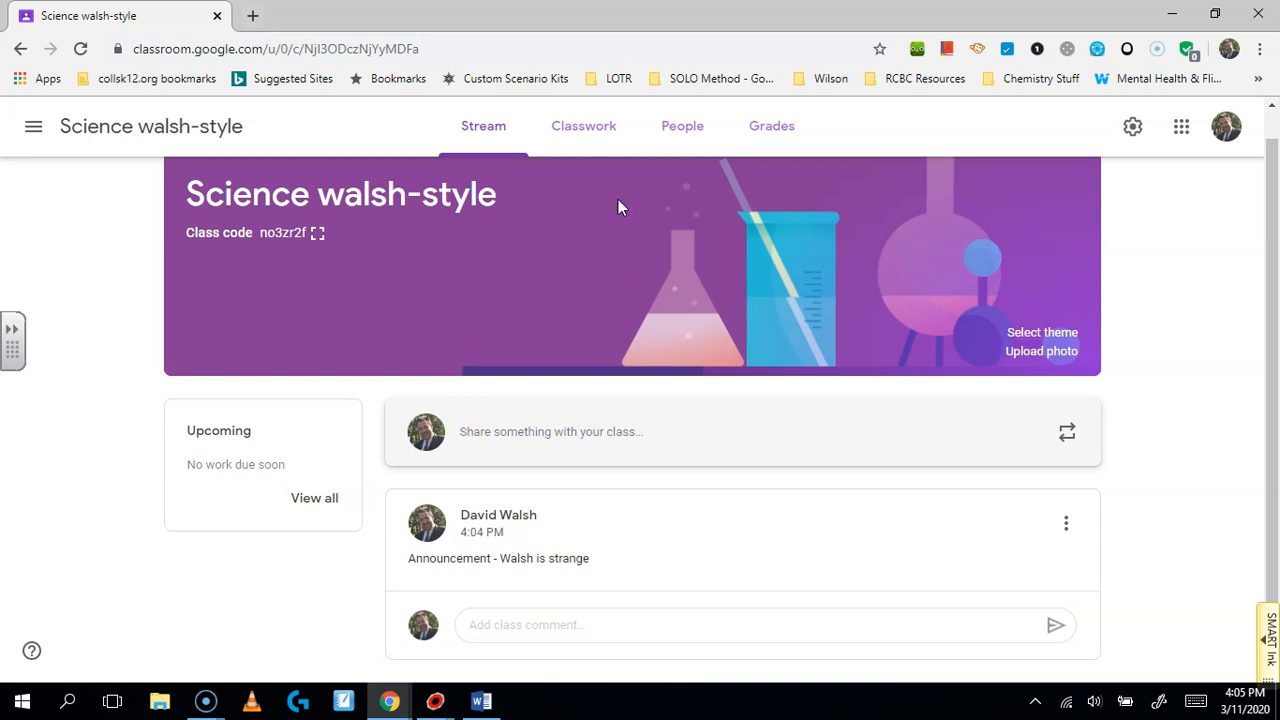
Step: On the Classwork page, start a new assignment titled 'Lab 3B assignment'
{"action": "left_click", "coordinate": [585, 133]}
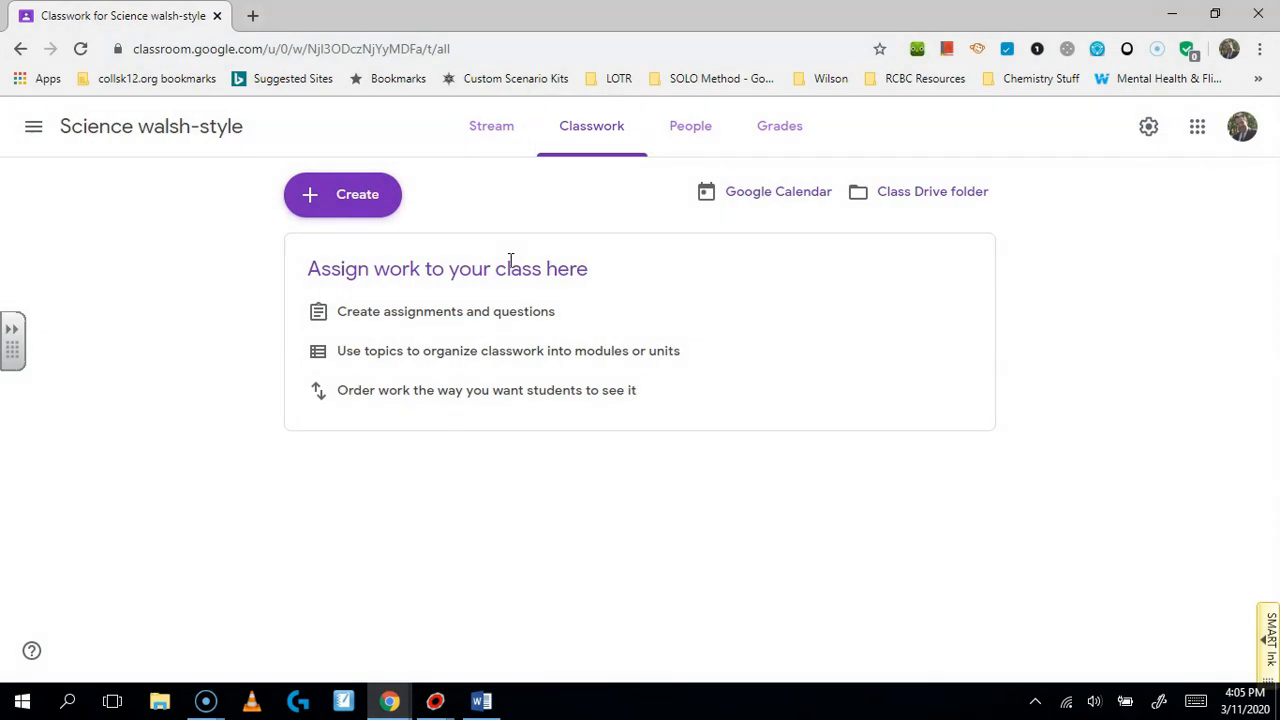
{"action": "left_click", "coordinate": [360, 212]}
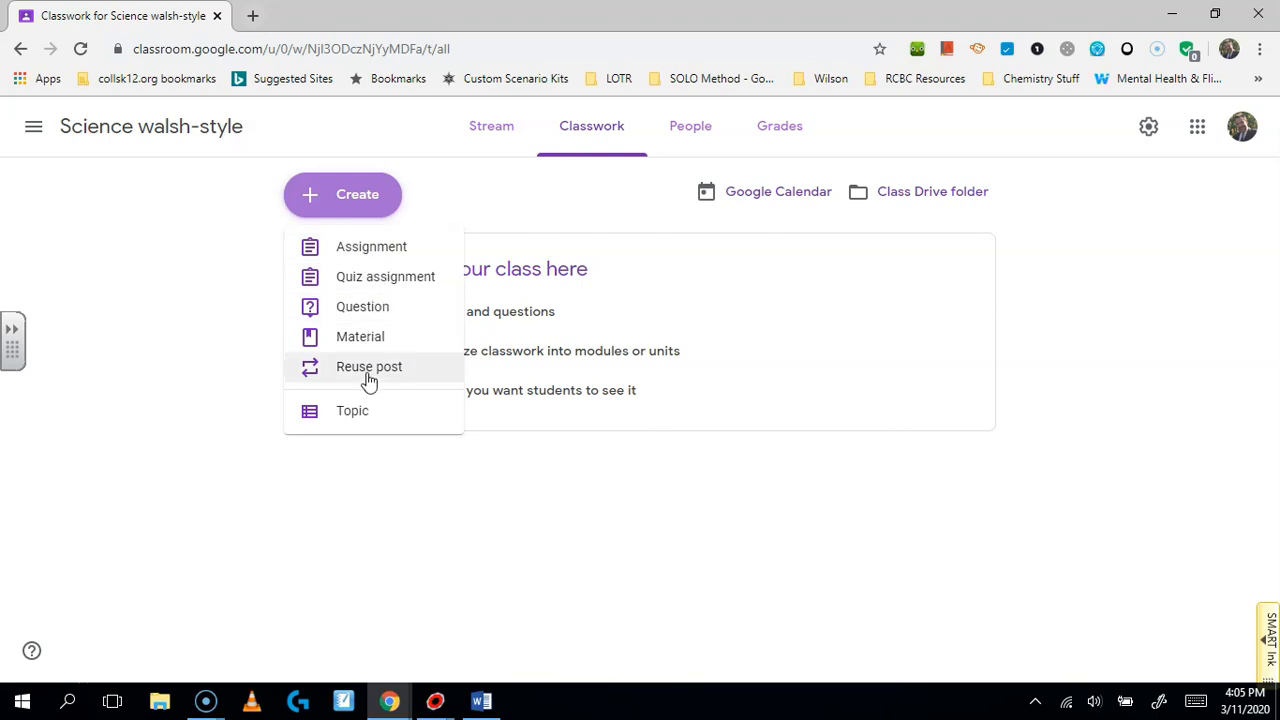
{"action": "left_click", "coordinate": [376, 250]}
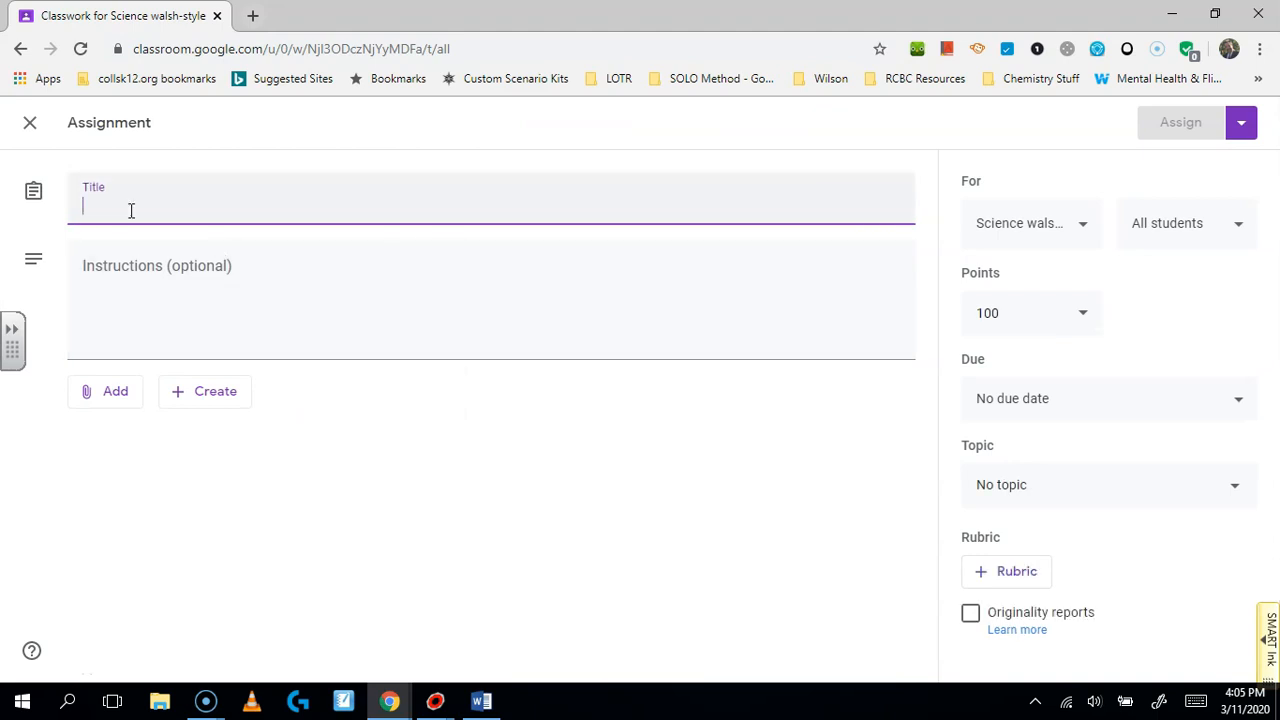
{"action": "type", "text": "Lab "}
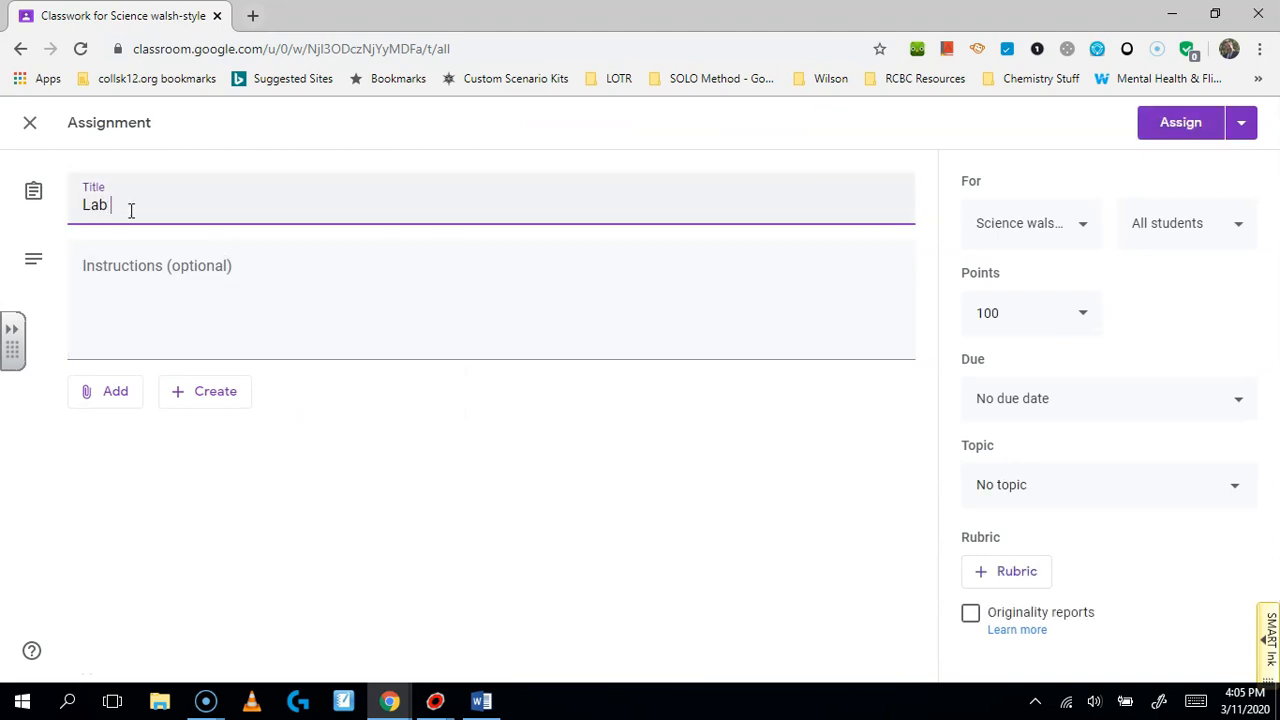
{"action": "type", "text": "3"}
{"action": "type", "text": "B assignment"}
{"action": "left_click", "coordinate": [124, 267]}
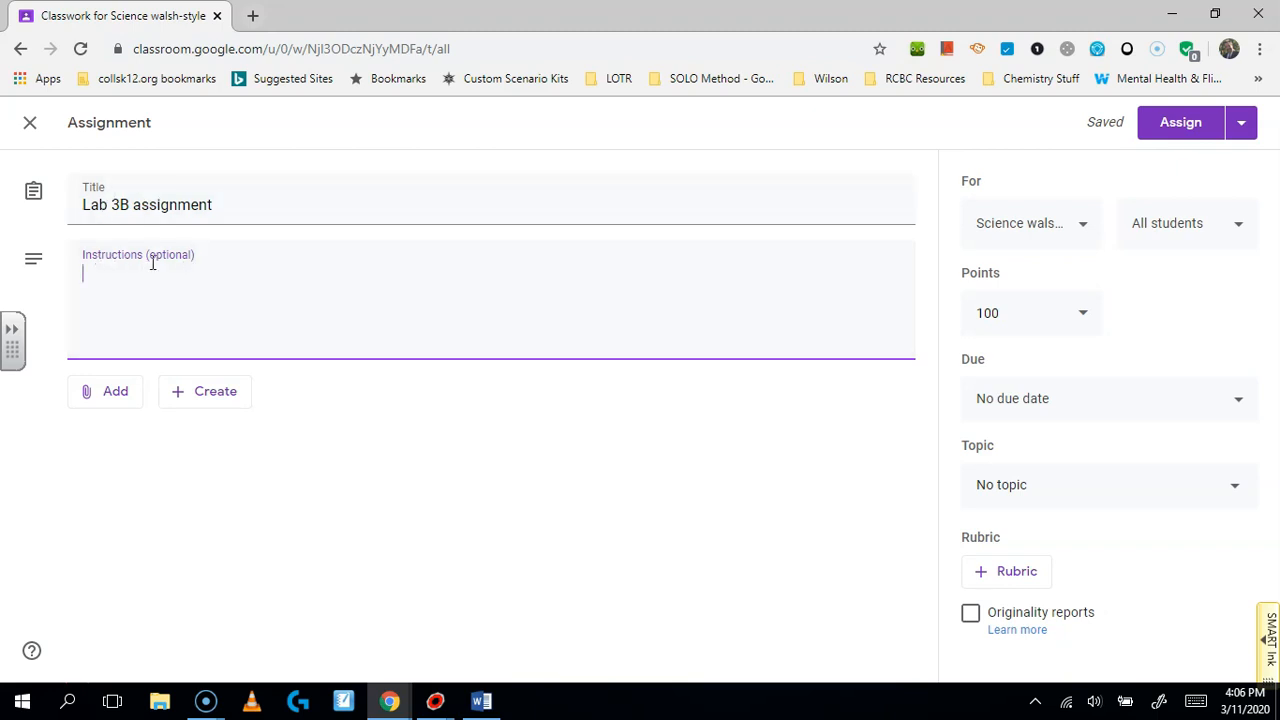
{"action": "left_click", "coordinate": [112, 393]}
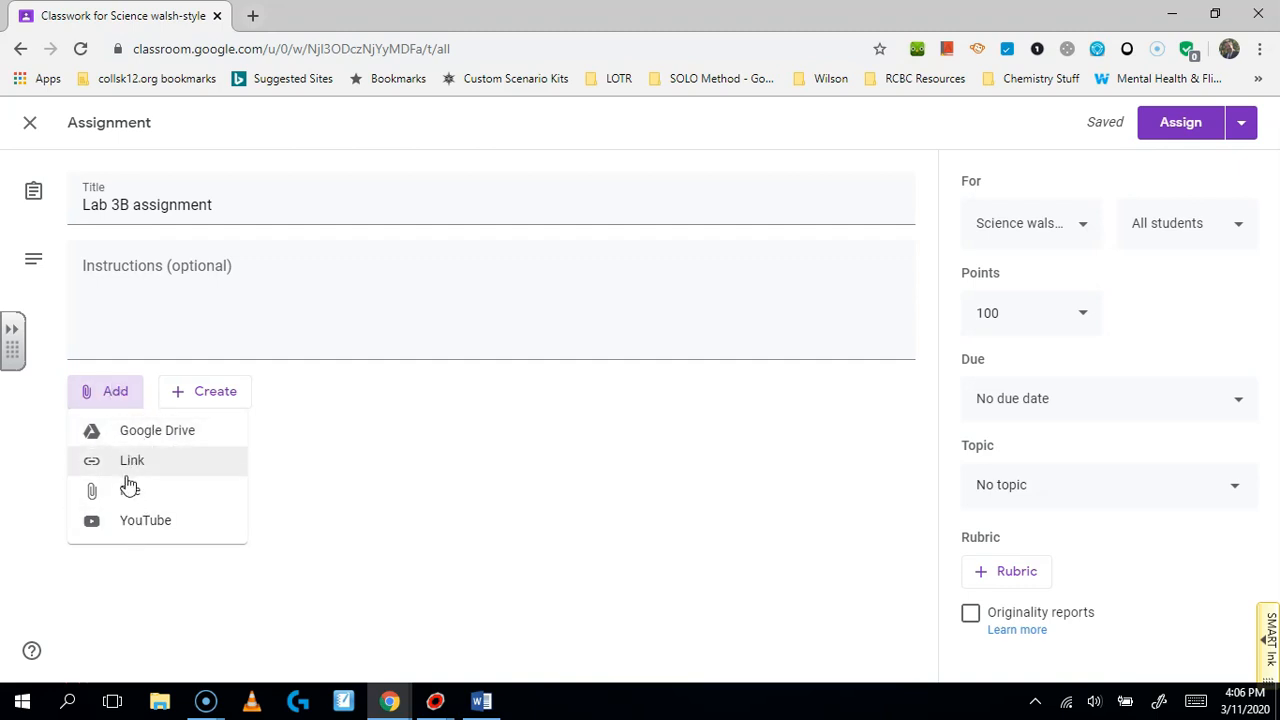
{"action": "left_click", "coordinate": [220, 397]}
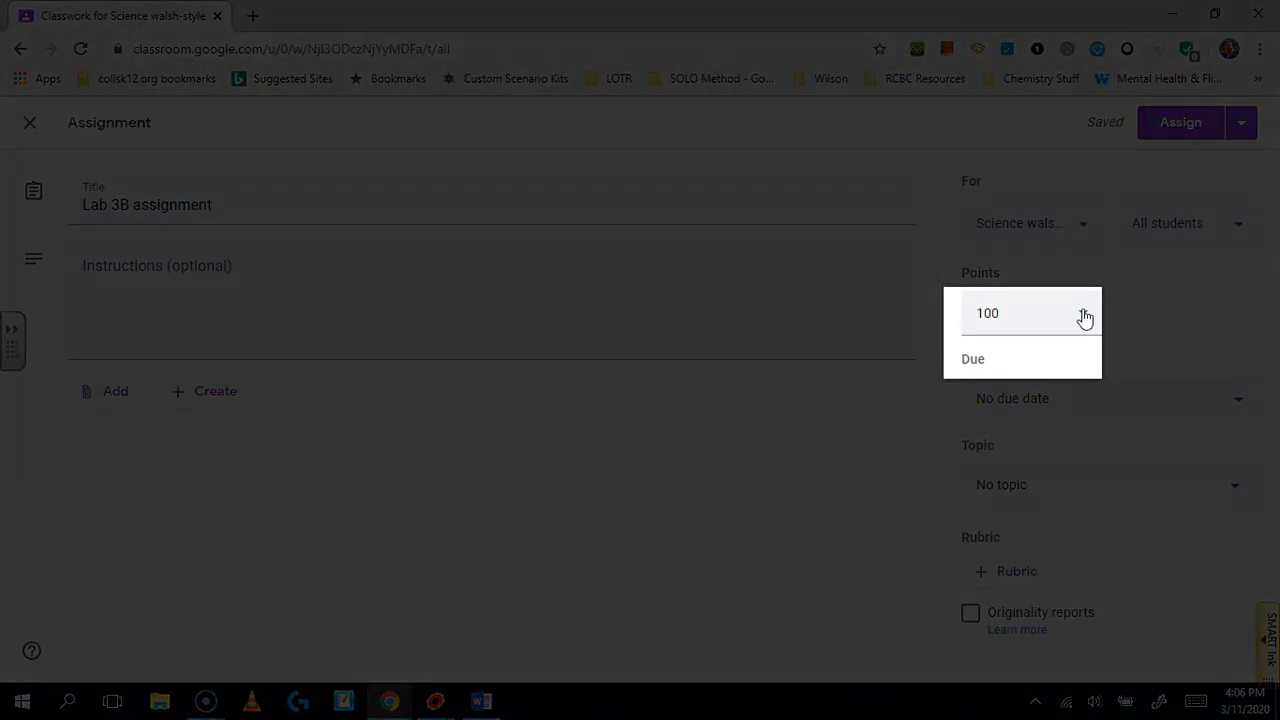
Step: Set Points to Ungraded and the due date to Mar 16, 2020 at 11:00 AM
{"action": "left_click", "coordinate": [1083, 314]}
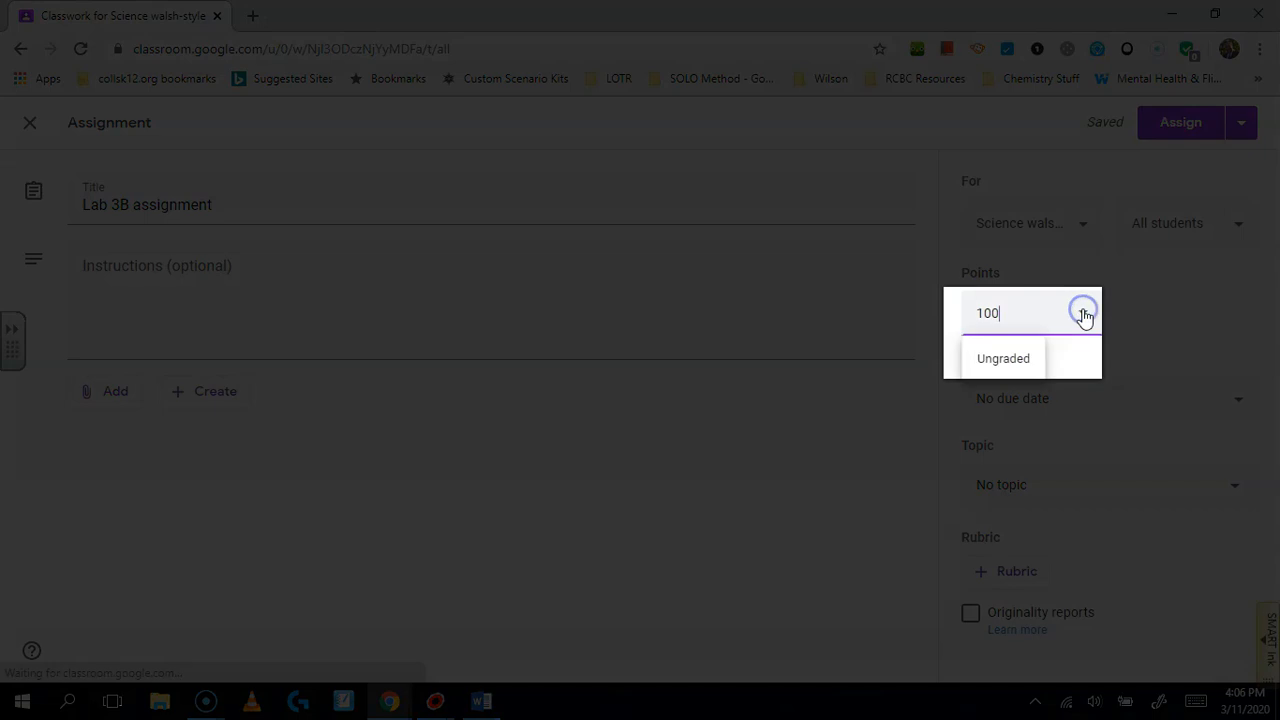
{"action": "left_click", "coordinate": [1001, 362]}
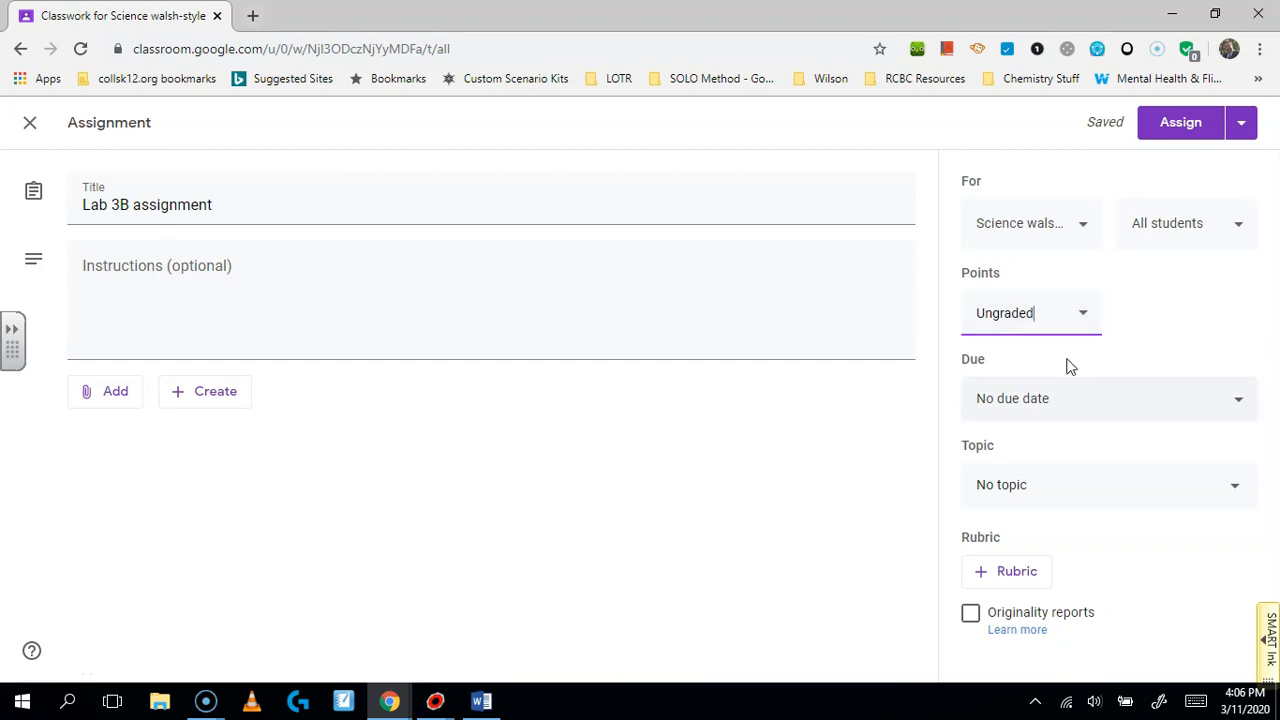
{"action": "left_click", "coordinate": [1236, 412]}
{"action": "left_click", "coordinate": [1156, 474]}
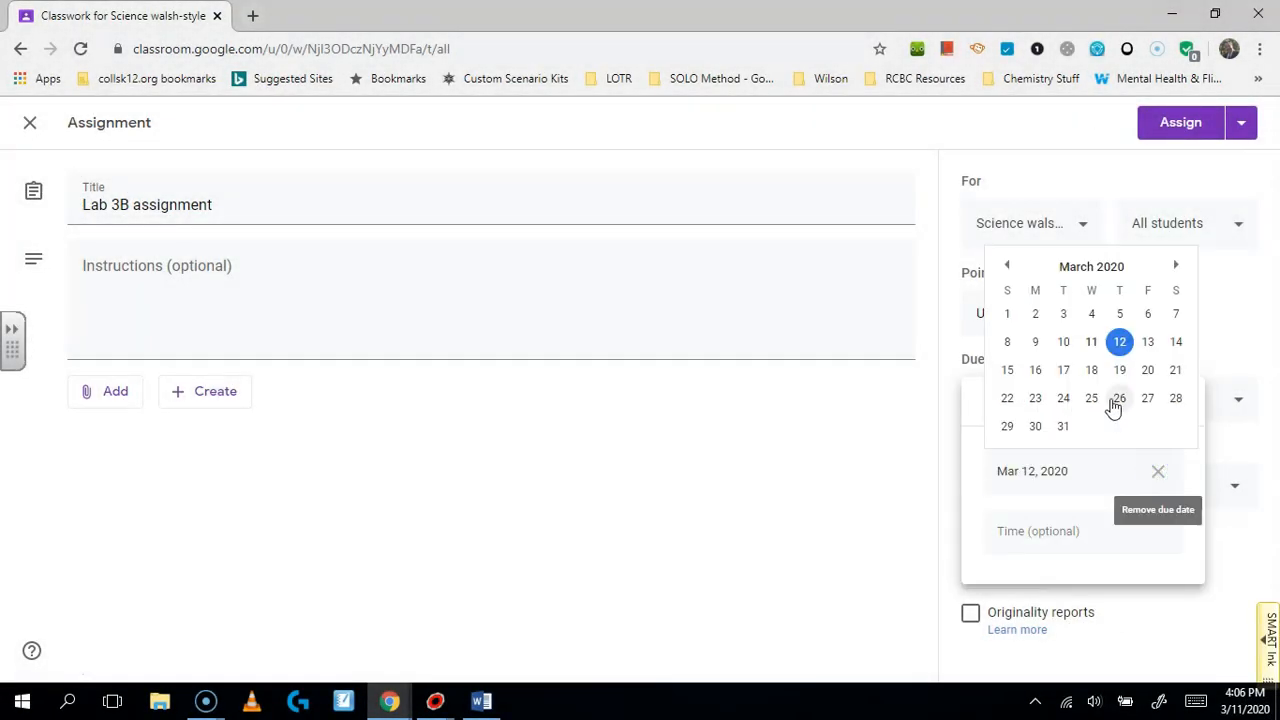
{"action": "left_click", "coordinate": [1036, 372]}
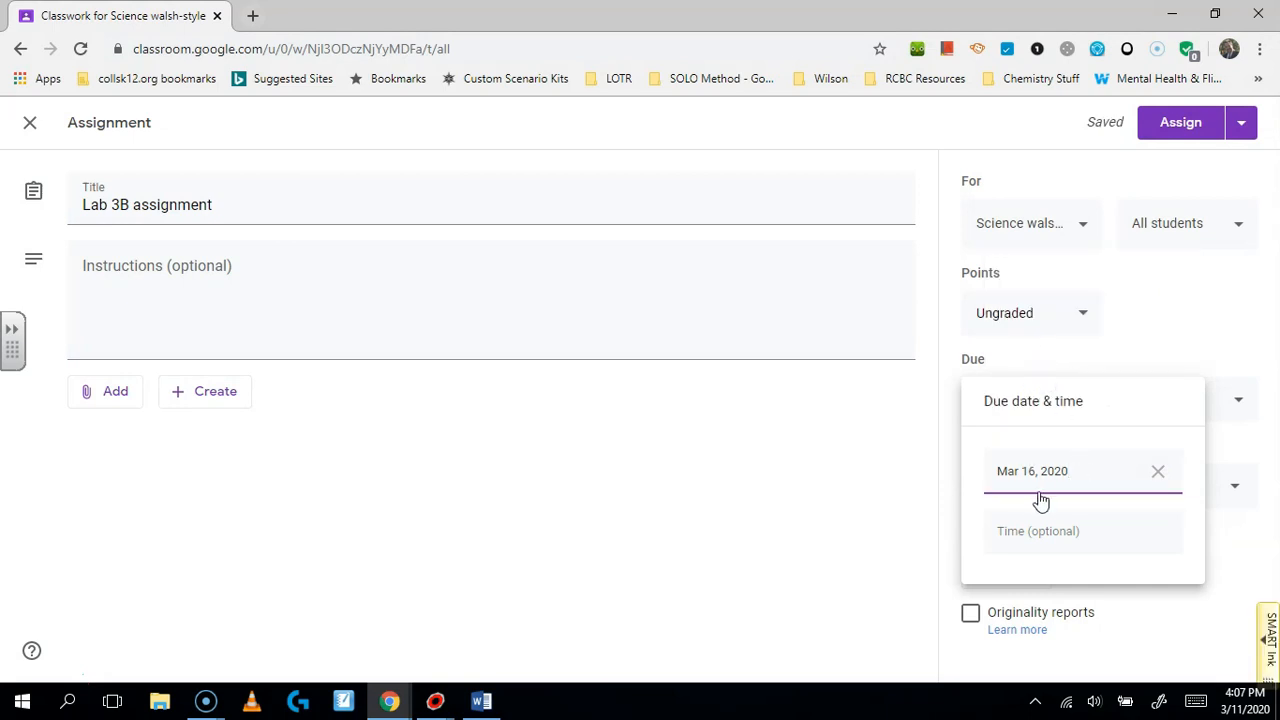
{"action": "left_click", "coordinate": [1008, 530]}
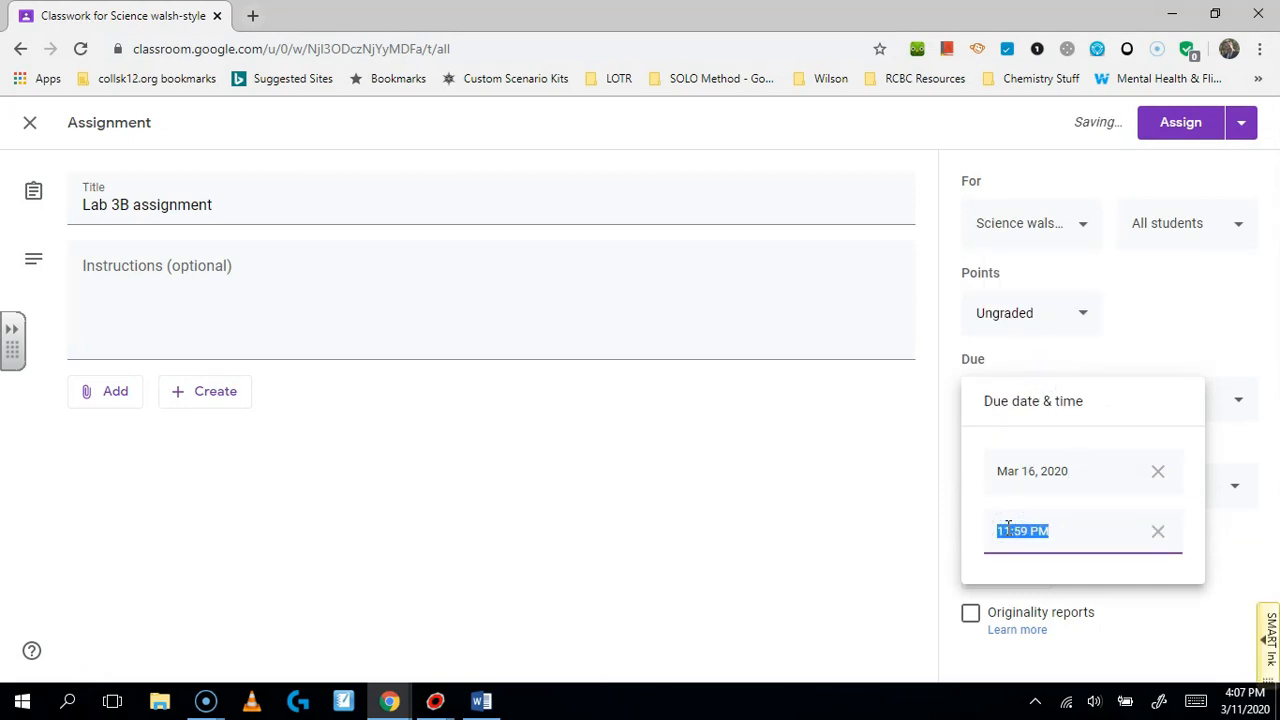
{"action": "type", "text": "11:00"}
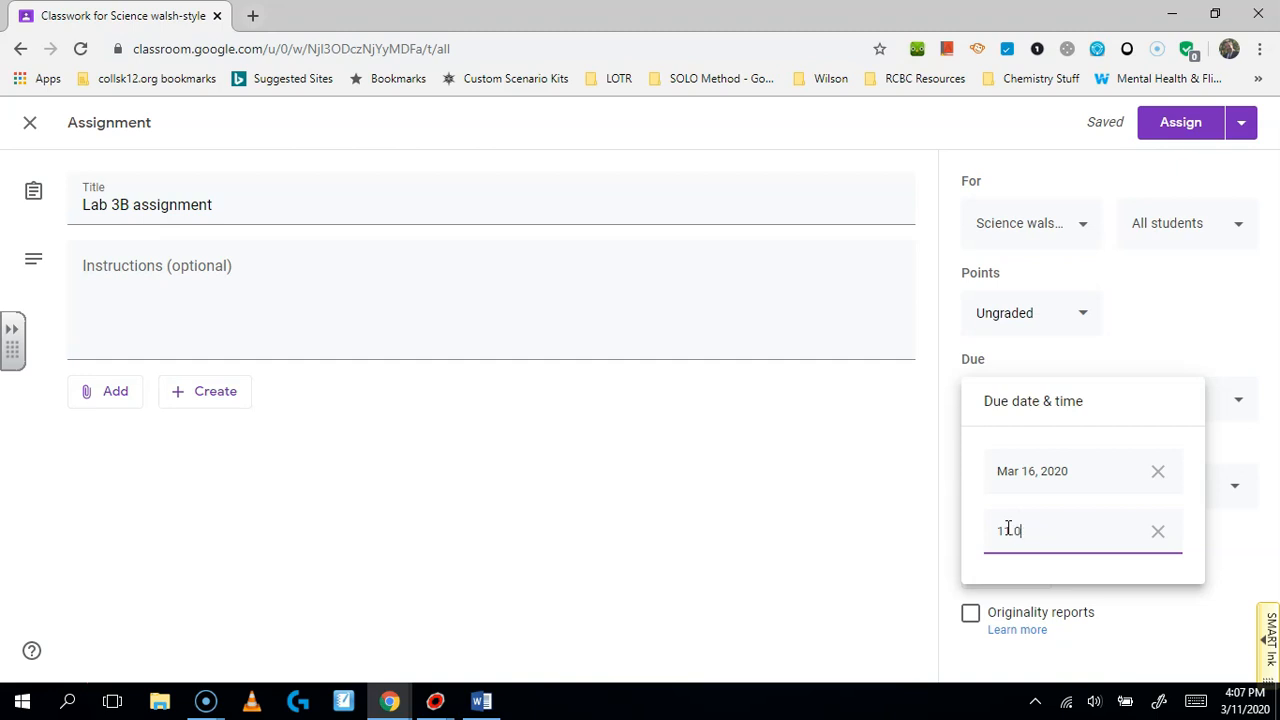
{"action": "key", "text": "BackSpace"}
{"action": "key", "text": "BackSpace"}
{"action": "key", "text": "BackSpace"}
{"action": "key", "text": "BackSpace"}
{"action": "type", "text": "1:00 AM"}
{"action": "left_click", "coordinate": [943, 528]}
Step: Create the topic 'Periodic Table' for the lab and assign it to the class
{"action": "left_click", "coordinate": [1232, 484]}
{"action": "left_click", "coordinate": [1055, 531]}
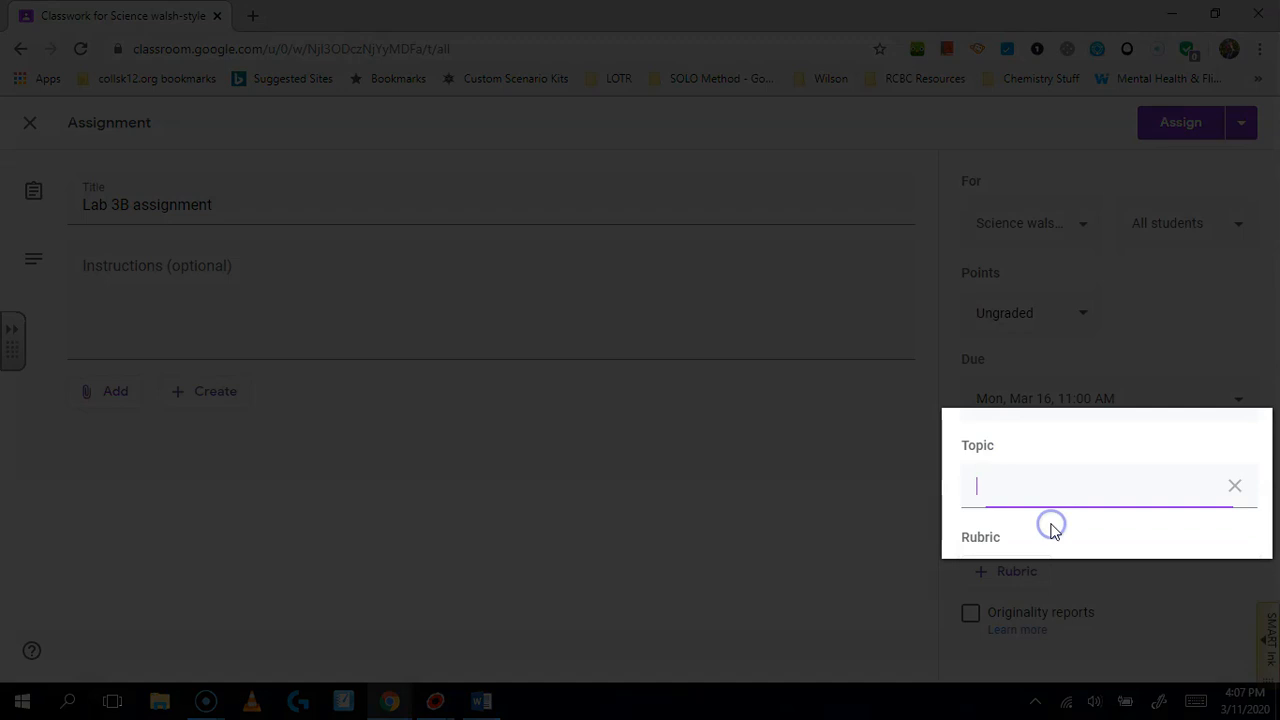
{"action": "type", "text": "Unit 1"}
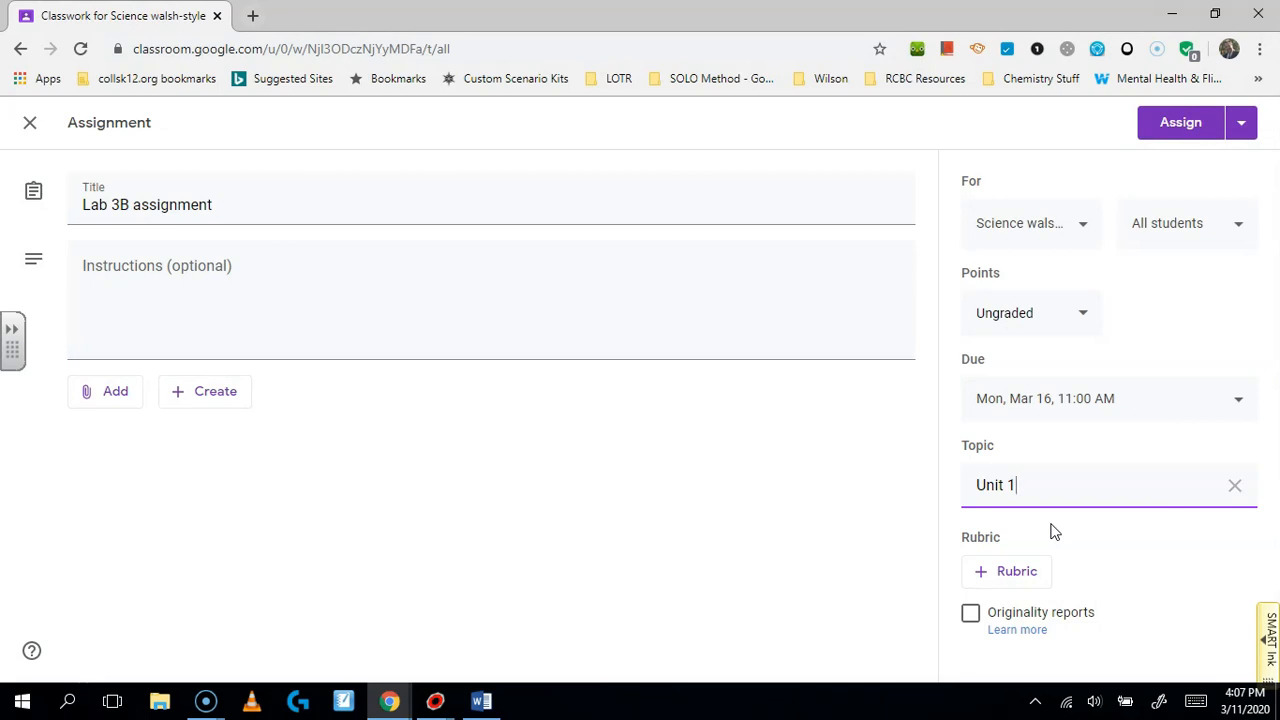
{"action": "key", "text": "BackSpace"}
{"action": "key", "text": "BackSpace"}
{"action": "key", "text": "BackSpace"}
{"action": "type", "text": "Periodic Table"}
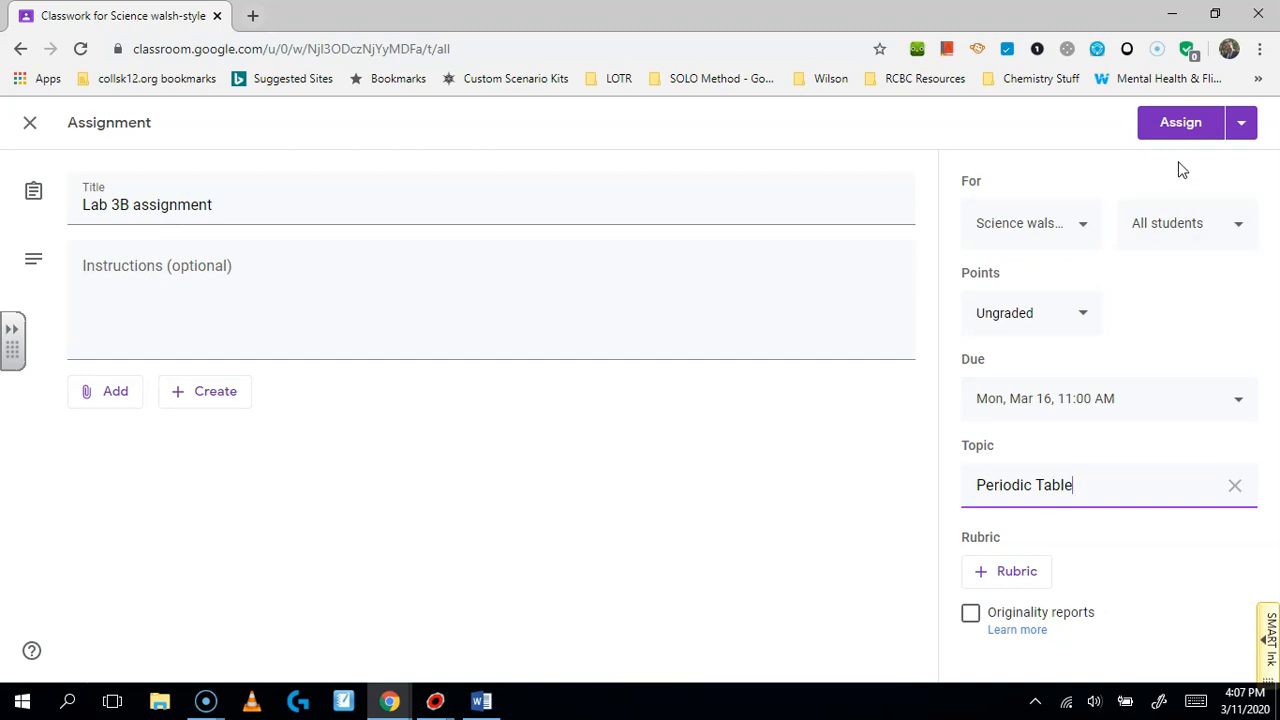
{"action": "left_click", "coordinate": [1187, 133]}
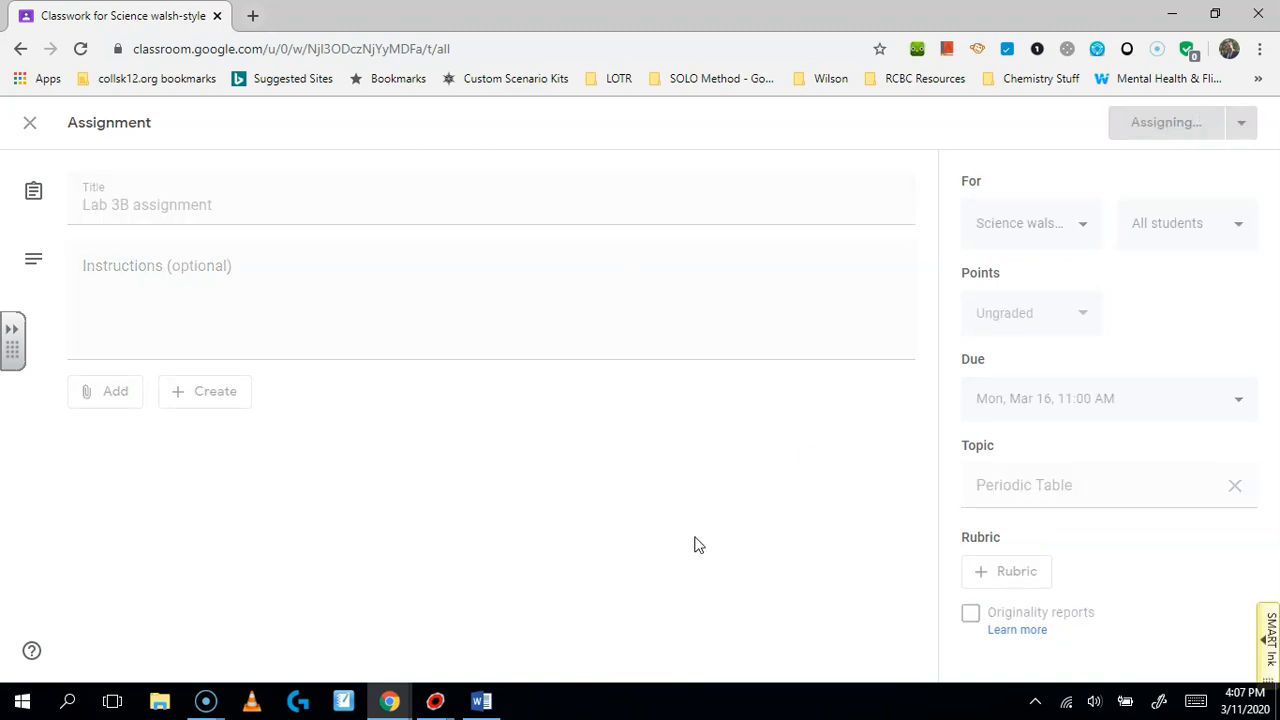